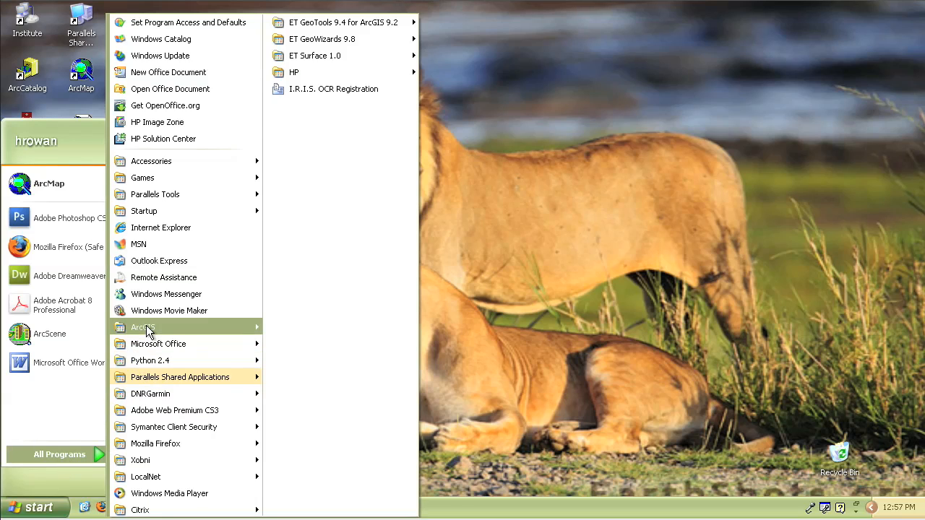
- Launch ArcMap, start with a new empty map, and maximize its window
mouse_move(146, 329)
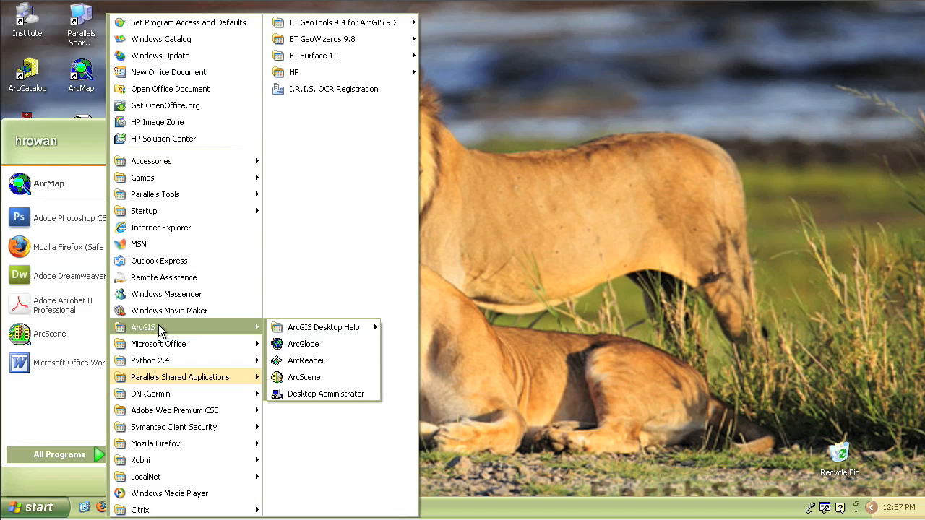
click(288, 52)
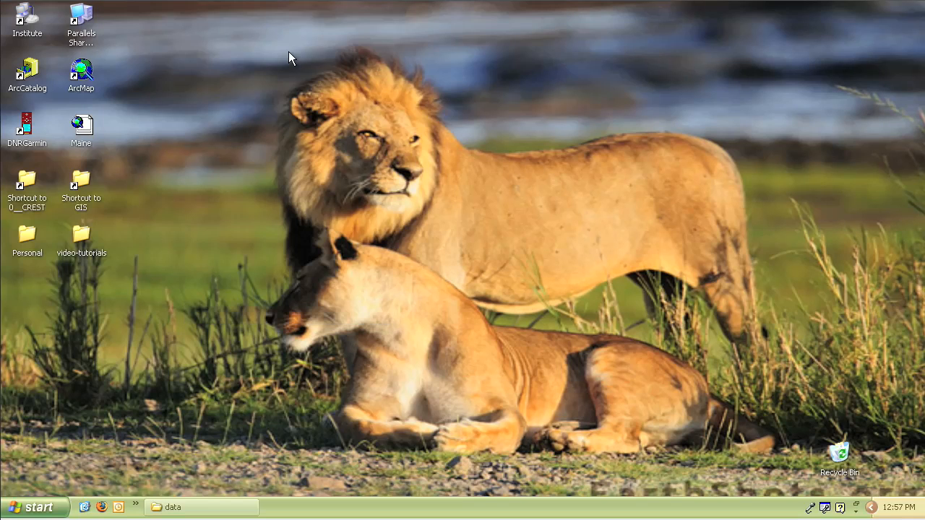
double_click(89, 72)
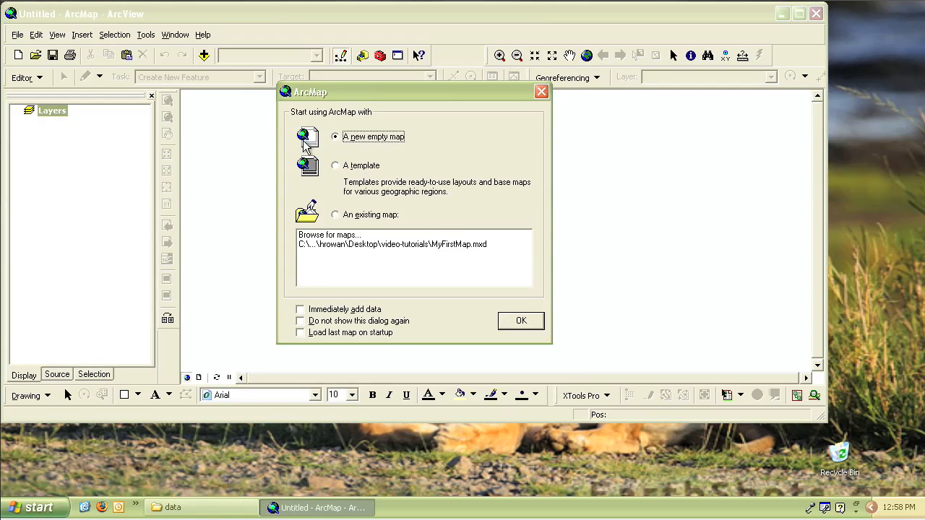
click(337, 216)
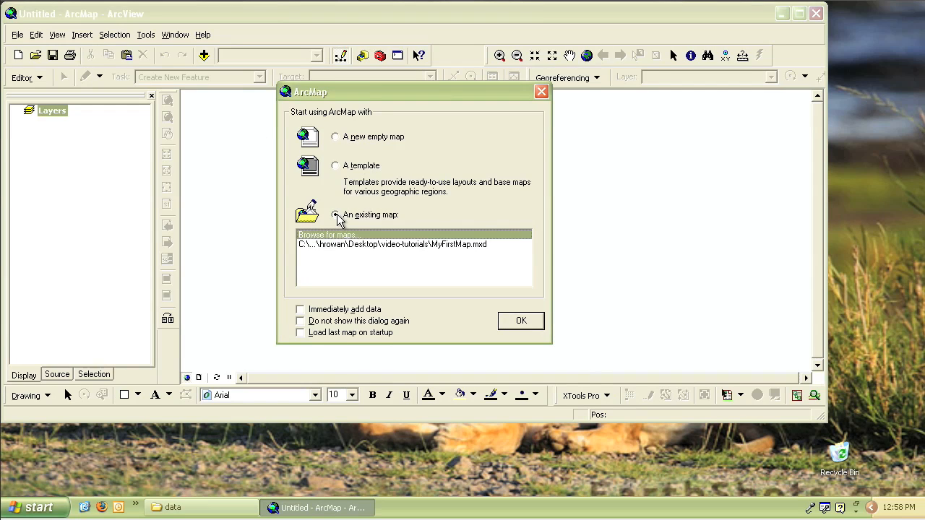
click(337, 138)
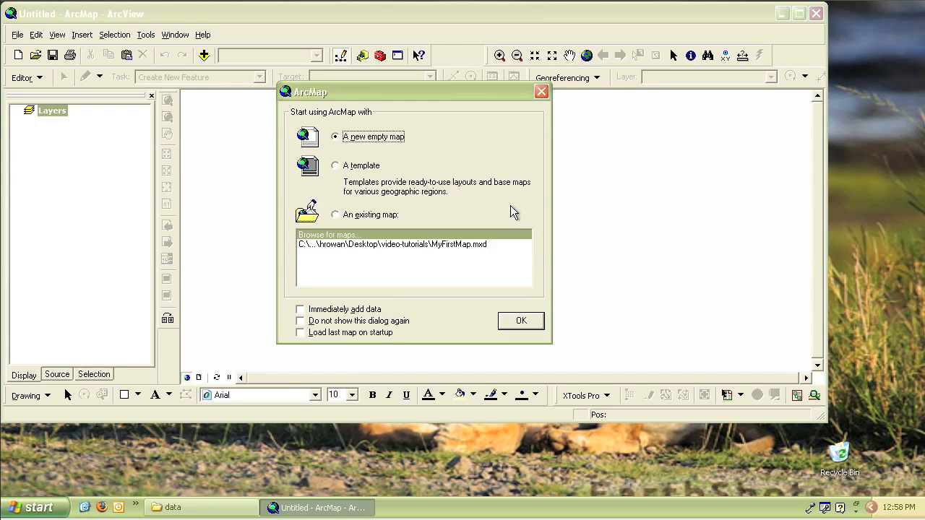
click(521, 320)
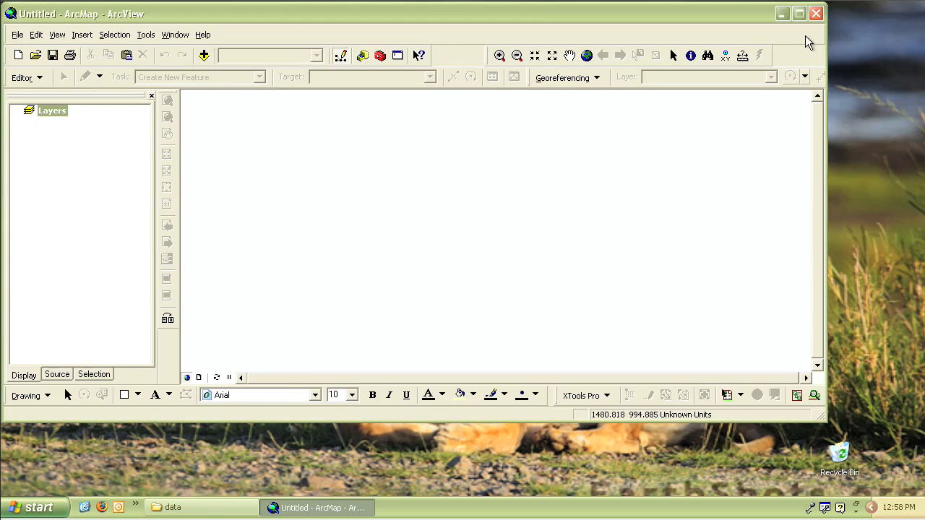
click(799, 14)
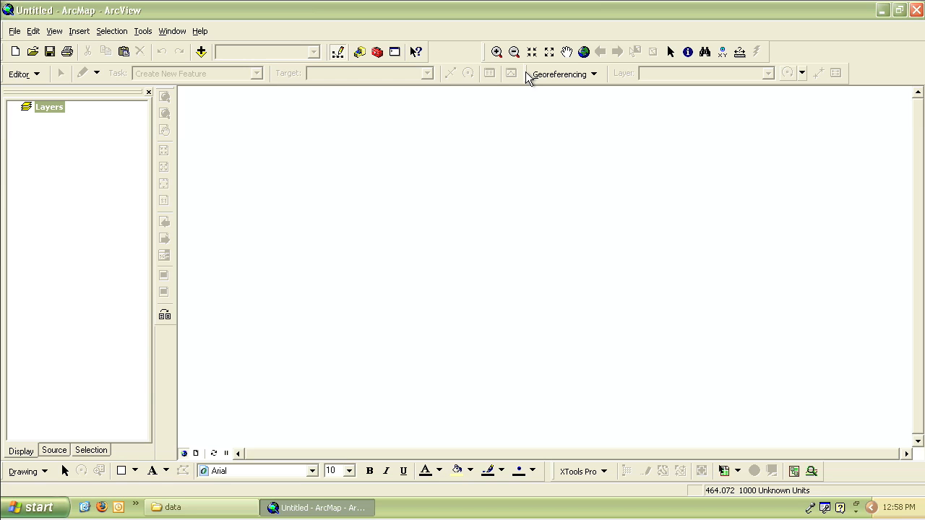
- Float the Georeferencing toolbar over the map area and dock it back in the row beside the Editor toolbar
drag(527, 73, 433, 198)
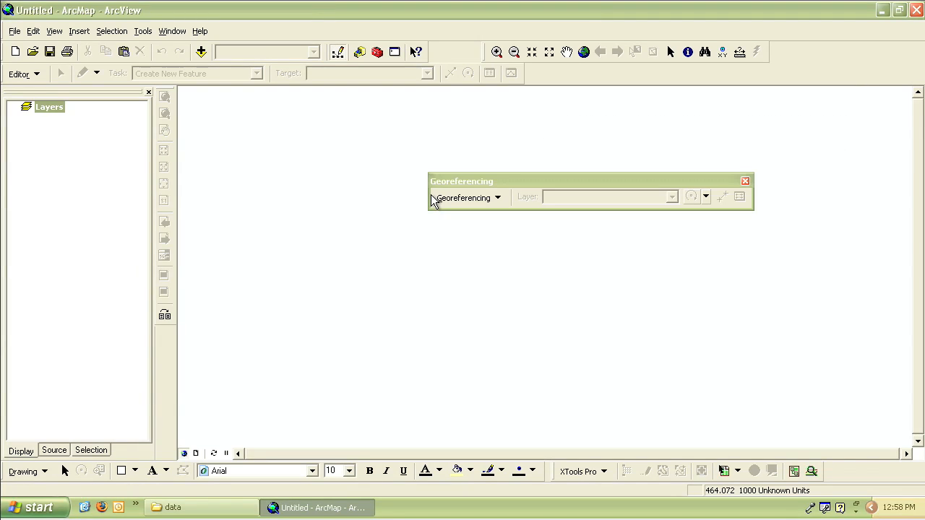
drag(433, 186, 457, 54)
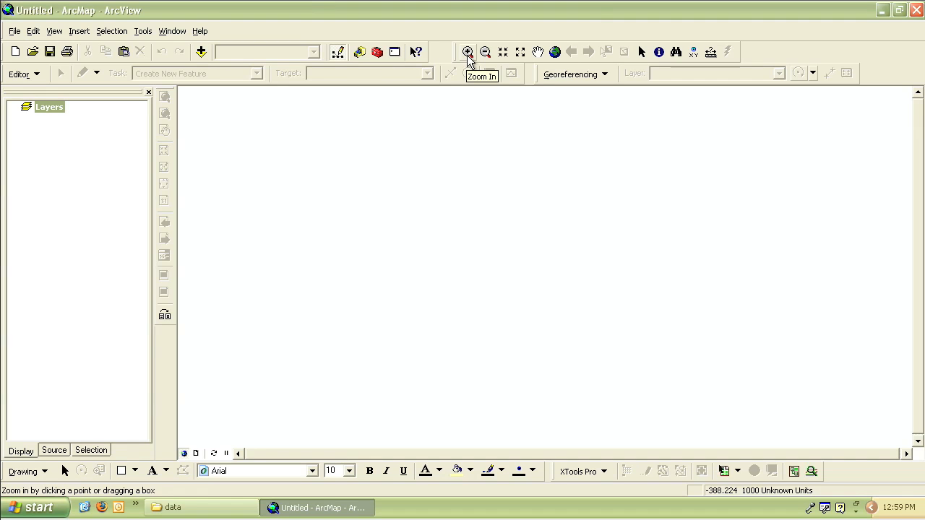
- Add the shapefiles metwp24p.shp, colleges.shp and trans.shp from the data folder to the map
click(201, 52)
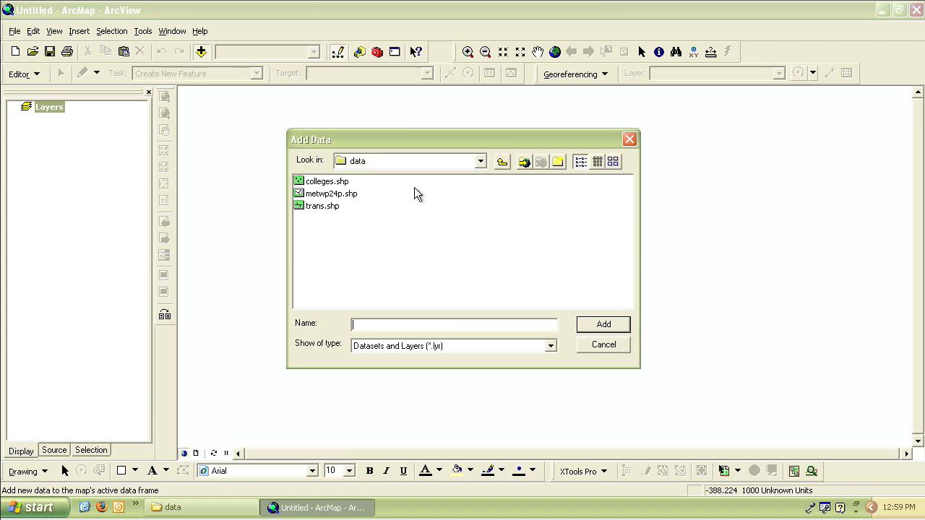
click(320, 194)
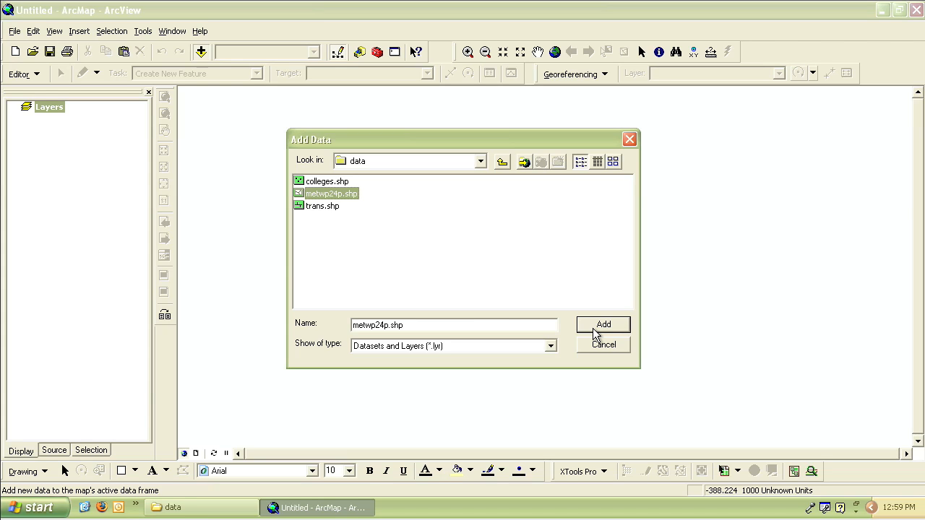
ctrl+click(339, 183)
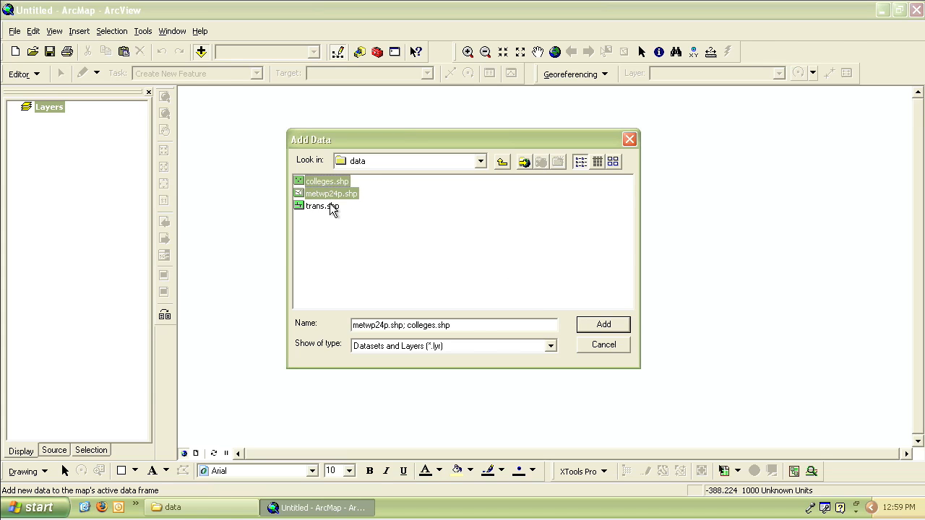
ctrl+click(332, 207)
click(587, 324)
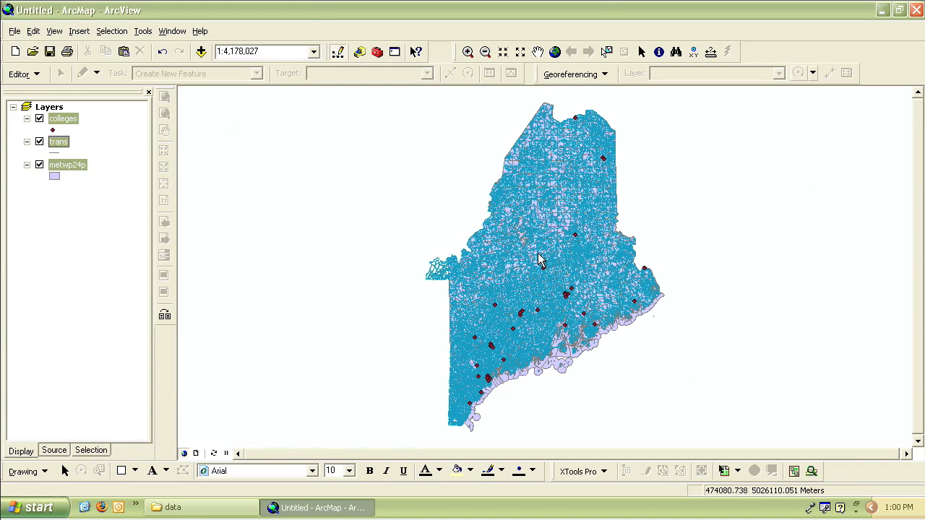
- Highlight the colleges, trans and metwp24p layers one at a time to review the map's layer list
click(78, 125)
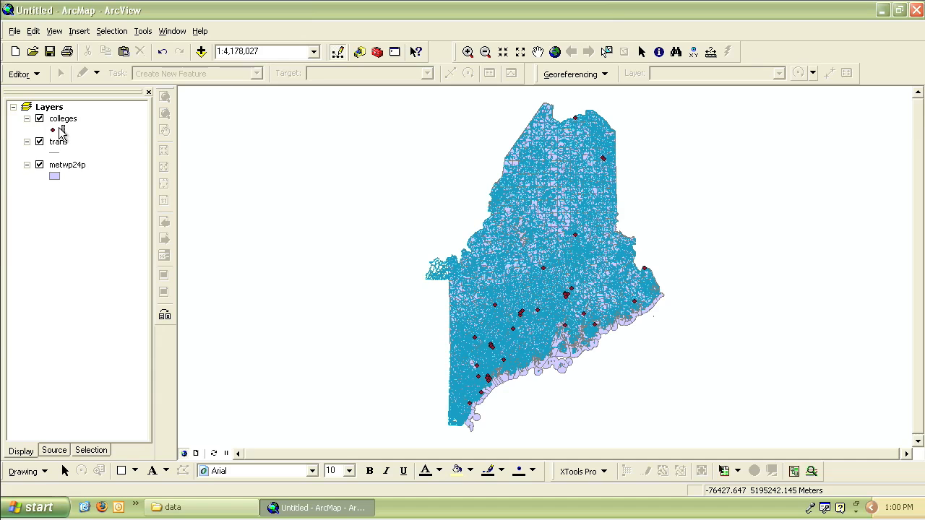
click(63, 121)
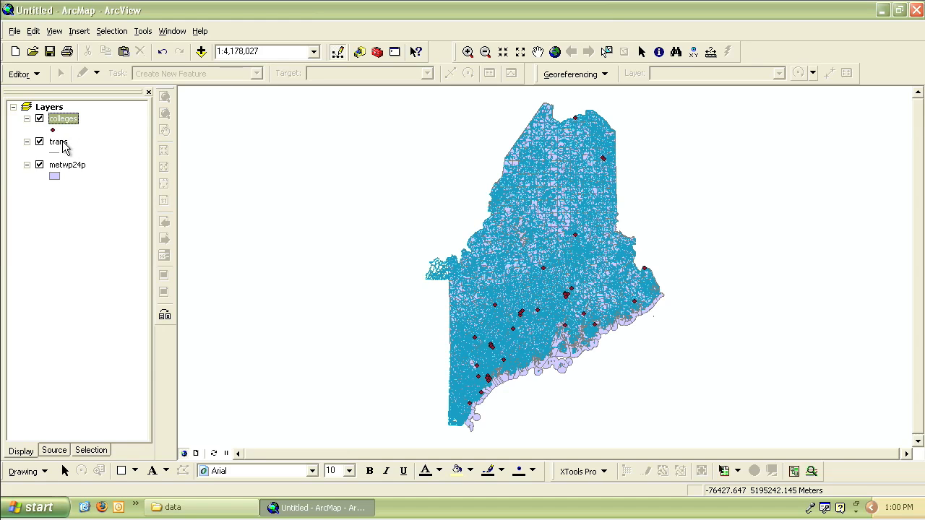
click(63, 143)
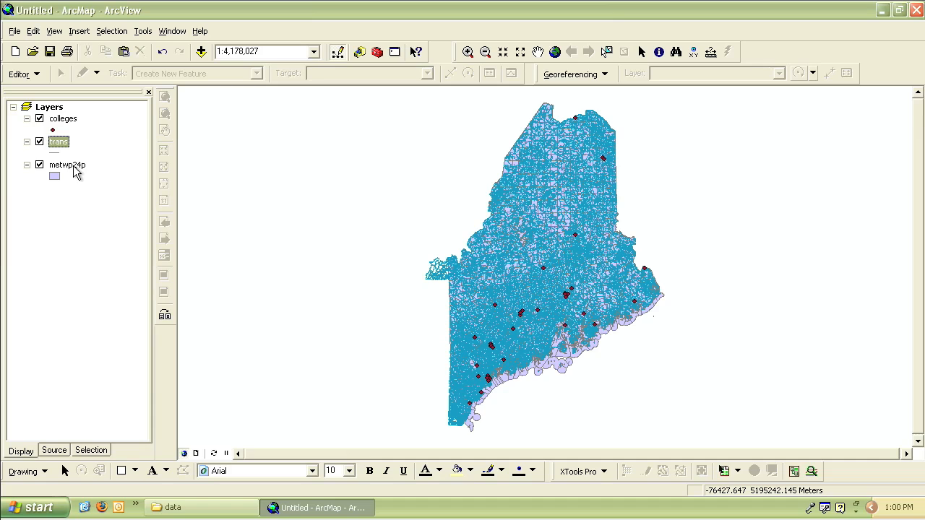
click(75, 168)
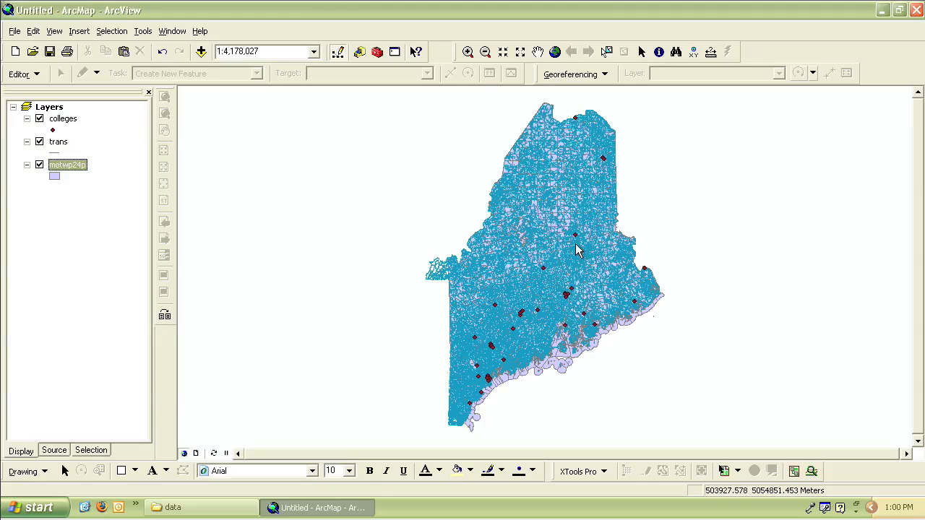
- Move the colleges layer beneath metwp24p in the drawing order and return it above trans
click(64, 120)
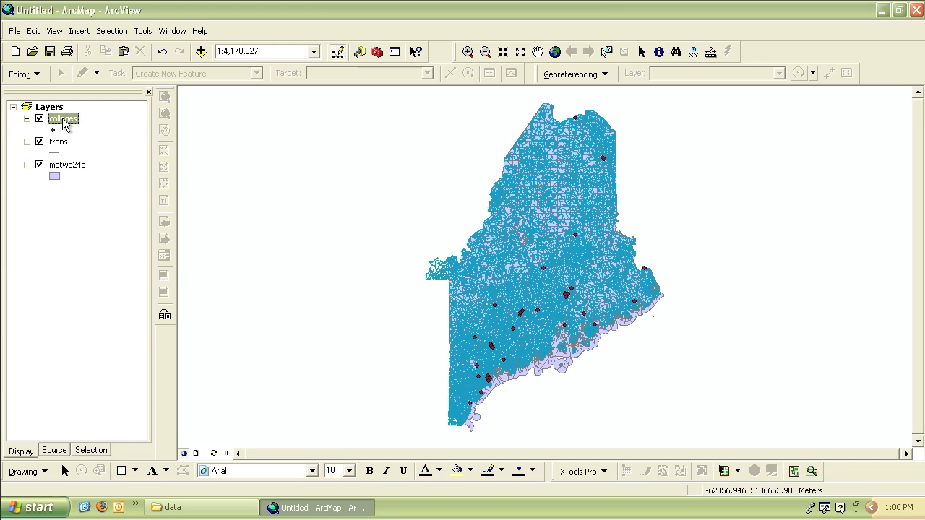
drag(64, 121, 70, 182)
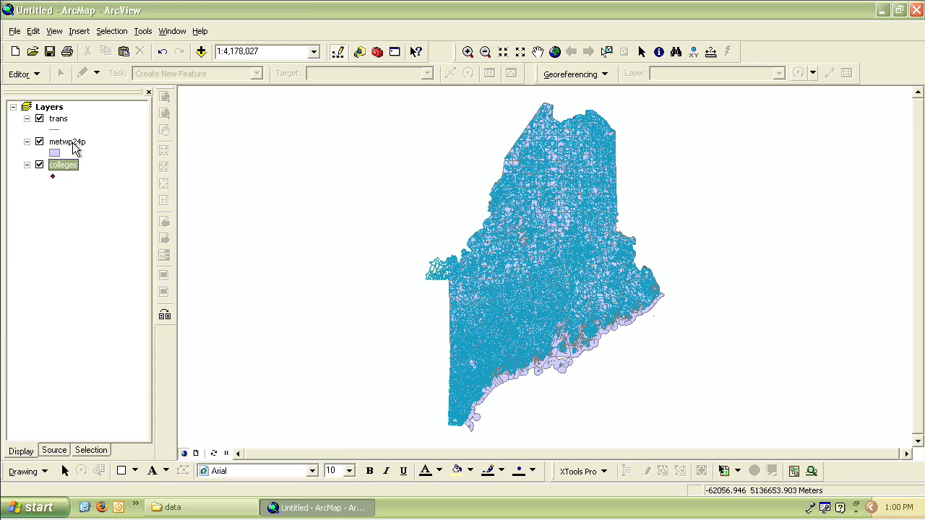
drag(67, 156, 67, 123)
drag(66, 119, 68, 120)
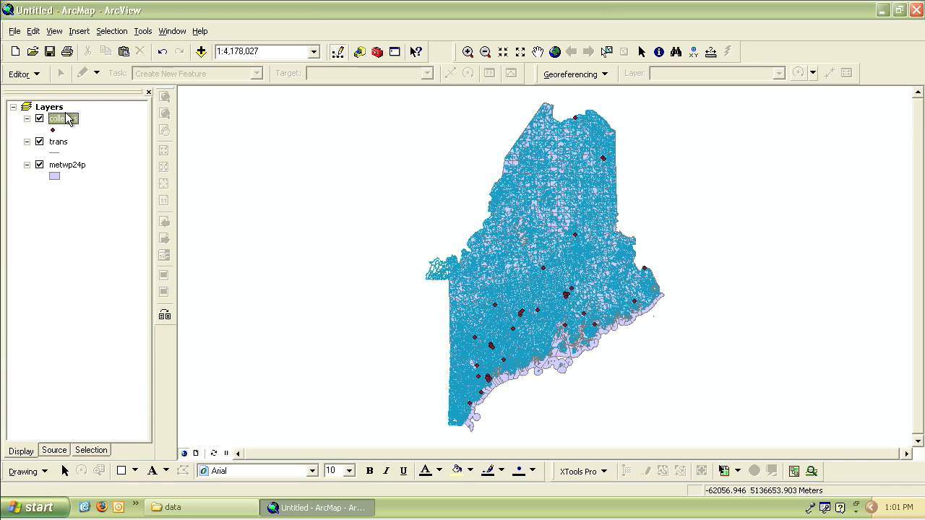
- Turn off the trans layer's visibility and look over the commands available for that layer
click(60, 143)
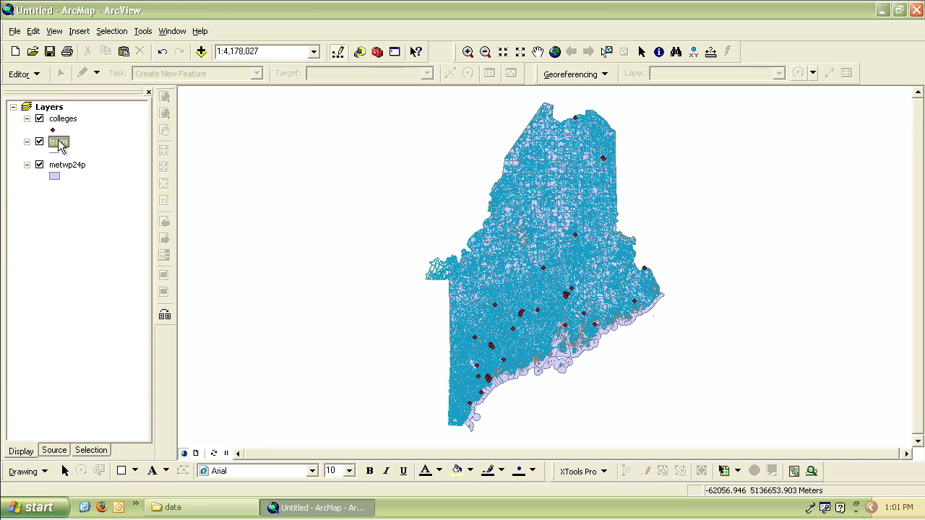
click(63, 144)
click(41, 143)
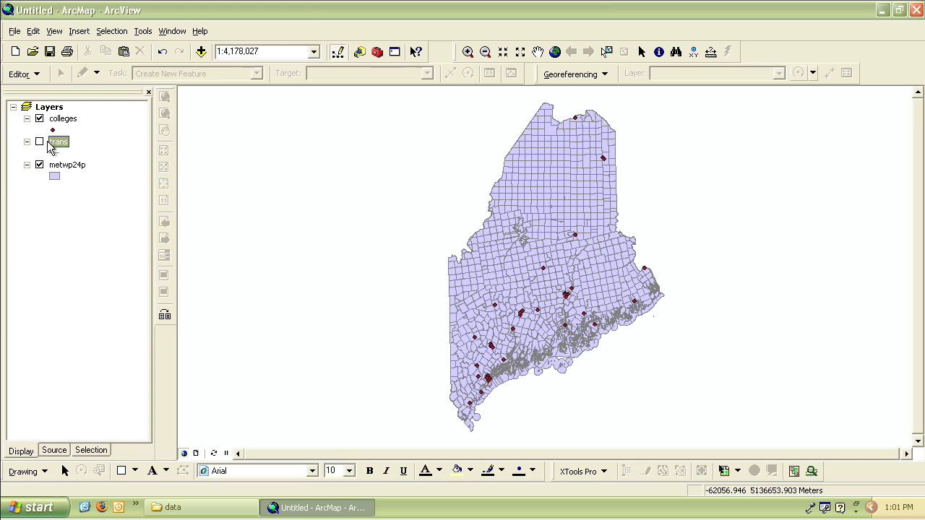
right_click(63, 147)
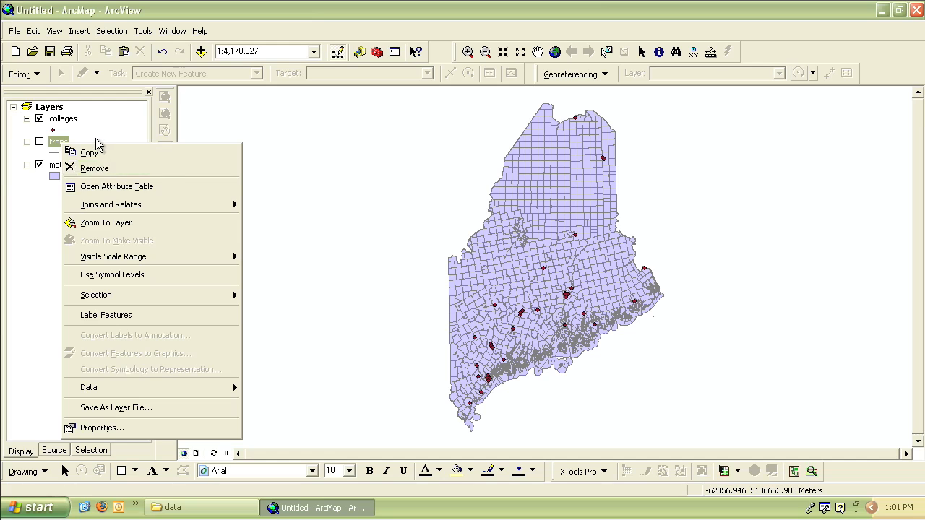
click(96, 138)
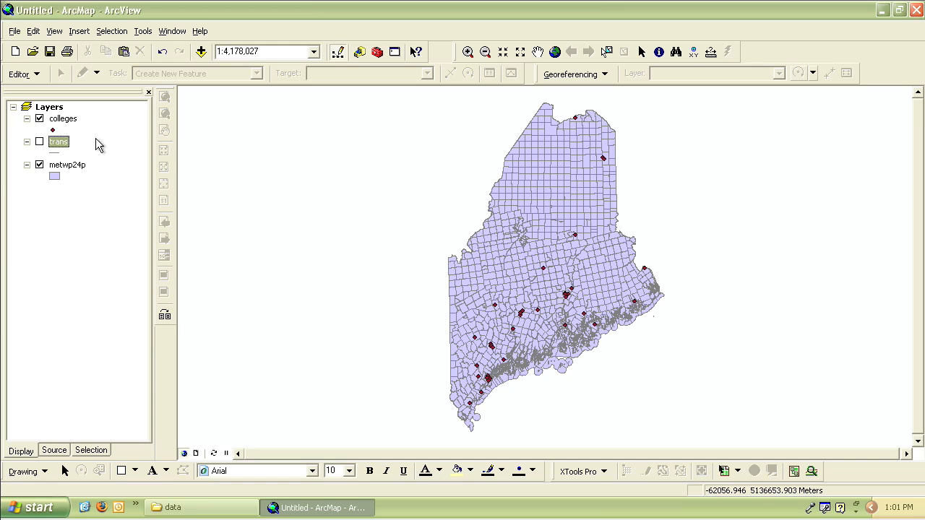
- Open the colleges layer's attribute table and browse its columns and records
click(73, 121)
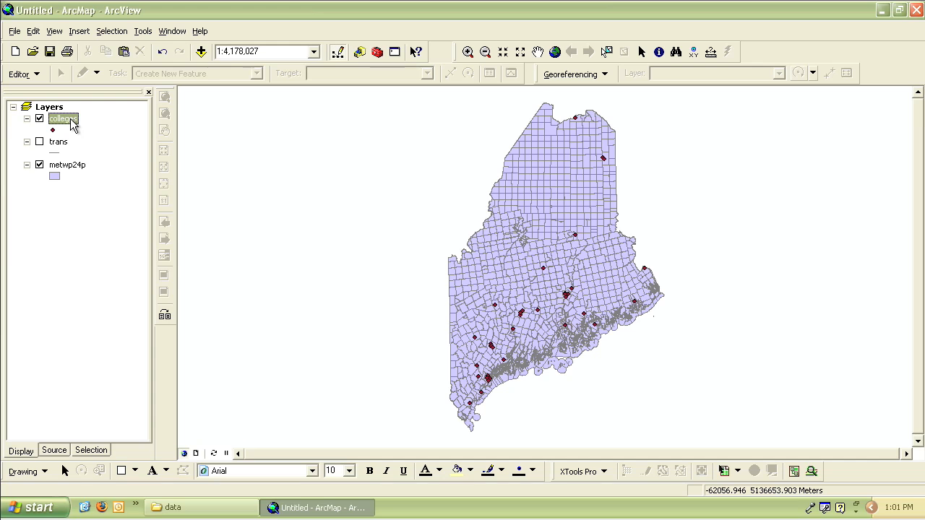
right_click(73, 123)
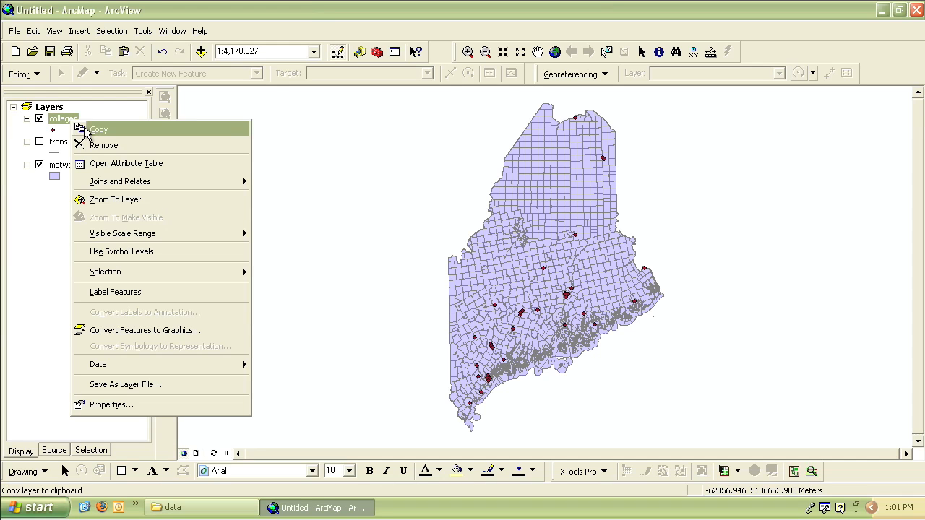
click(139, 168)
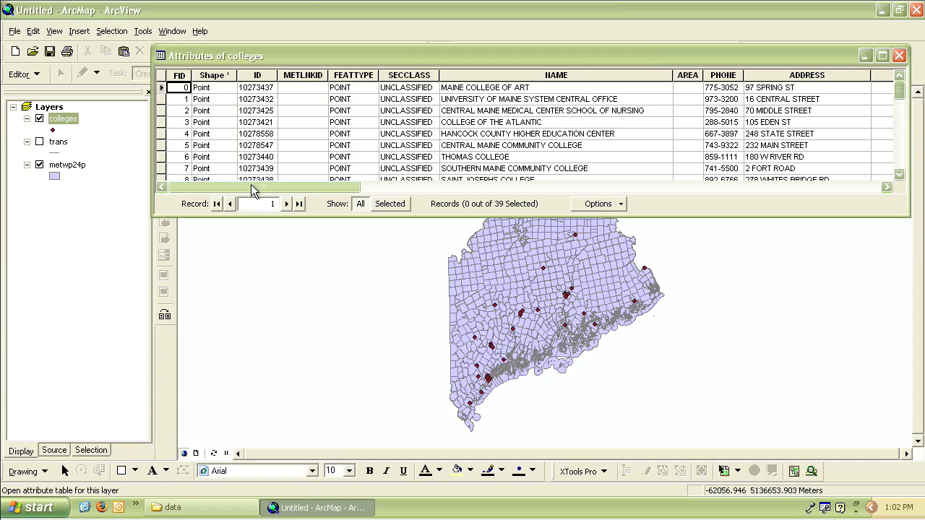
drag(251, 184, 796, 214)
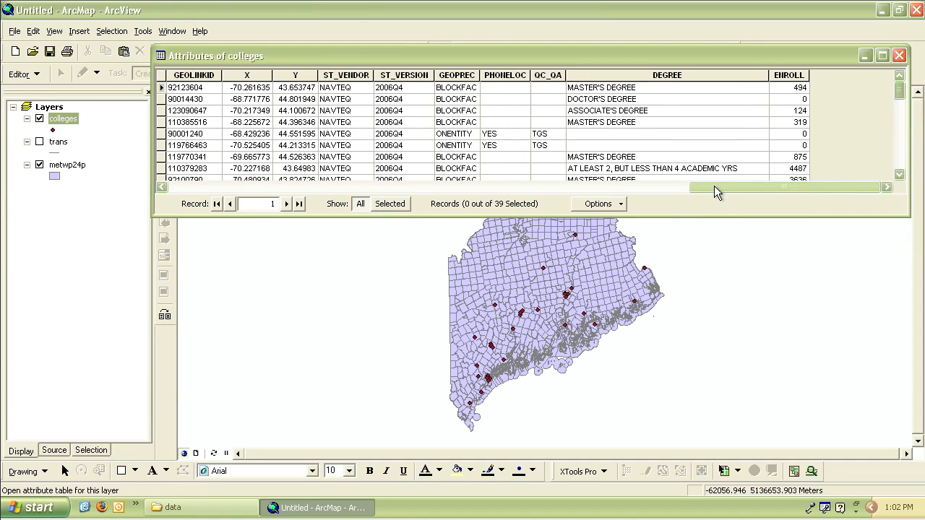
drag(717, 188, 226, 208)
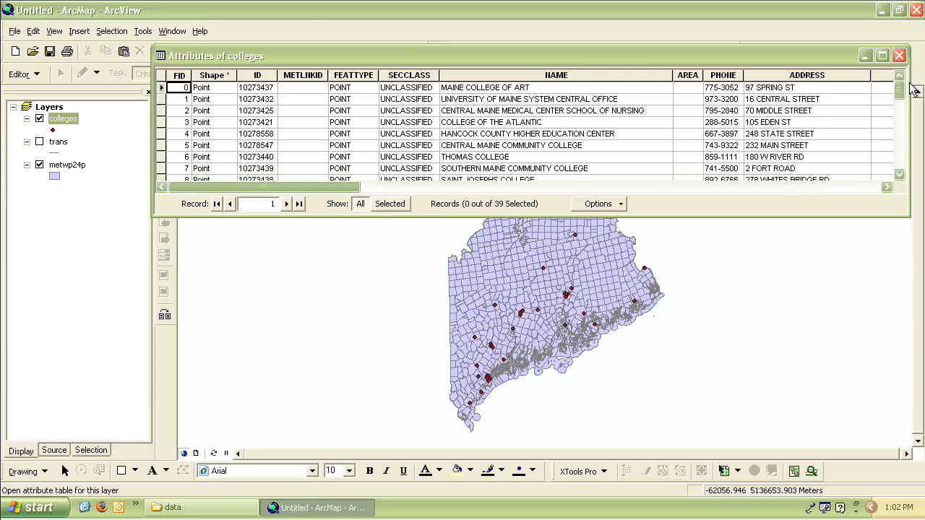
mouse_move(902, 93)
mouse_down()
mouse_move(902, 141)
mouse_move(901, 89)
mouse_up()
- Select the College of the Atlantic, Hancock County Higher Education Center and Central Maine Community College records in turn, and close the attribute table
click(162, 123)
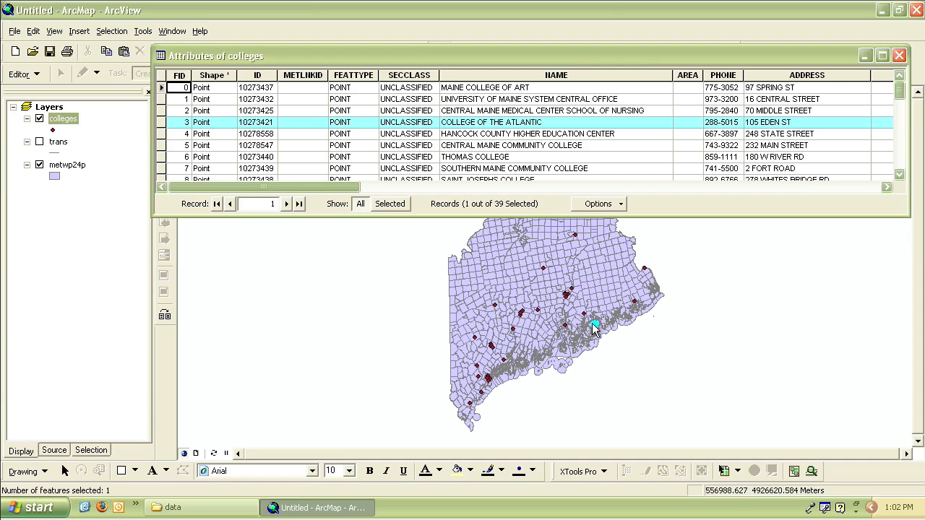
click(161, 134)
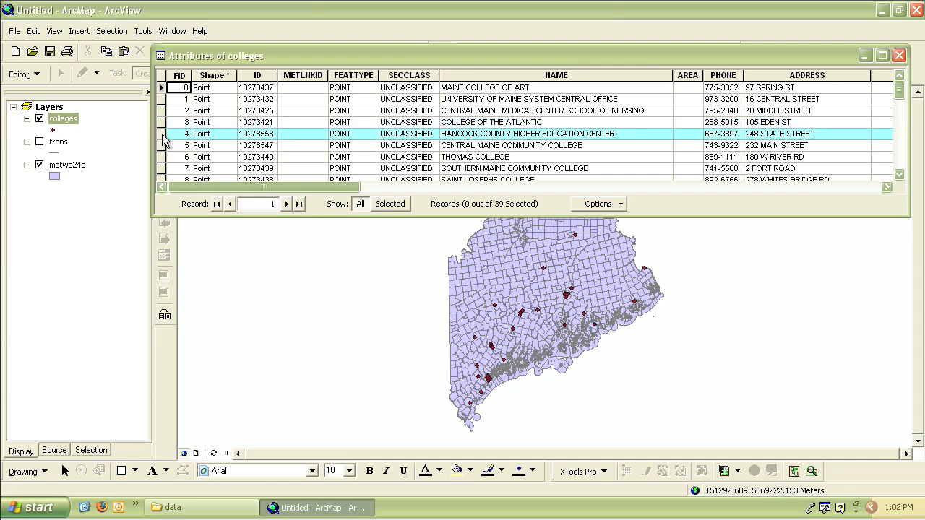
click(162, 145)
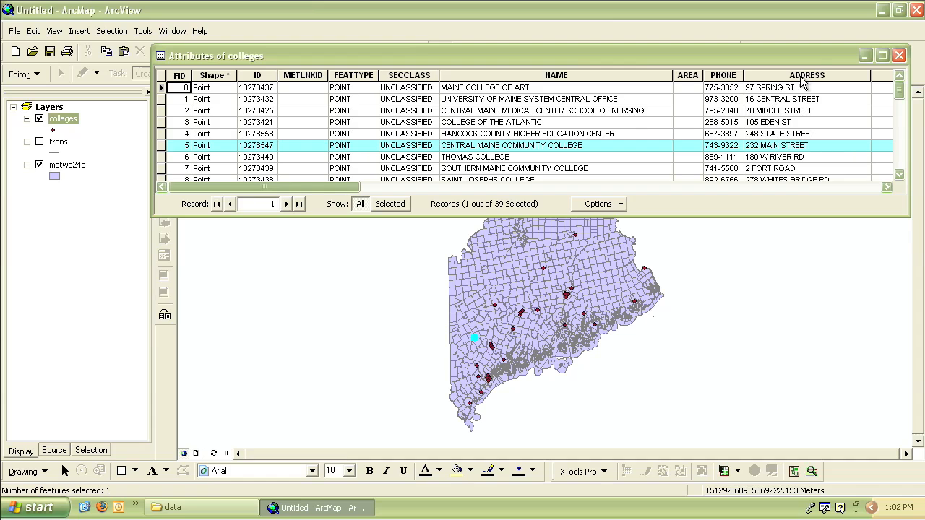
click(899, 55)
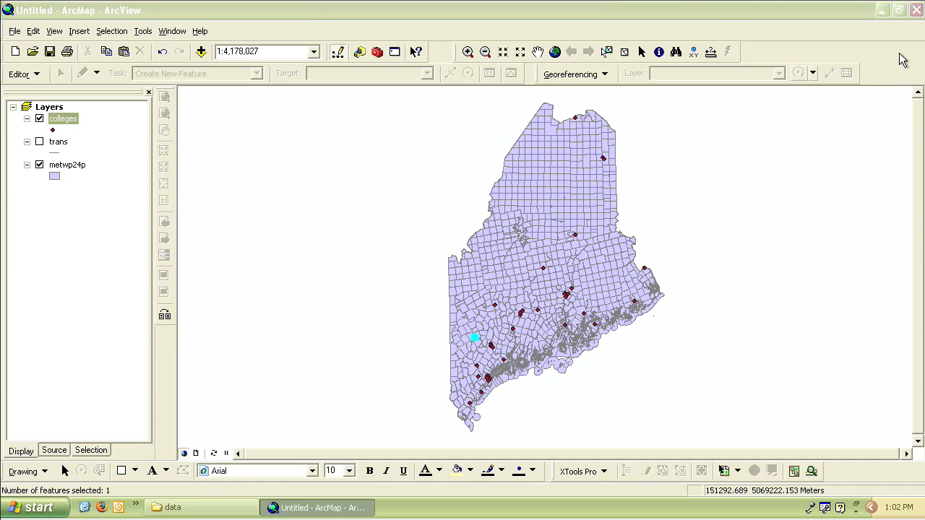
- Switch to the data folder in Windows Explorer and examine the component files of the colleges shapefile, from the .dbf to the .shx
click(187, 510)
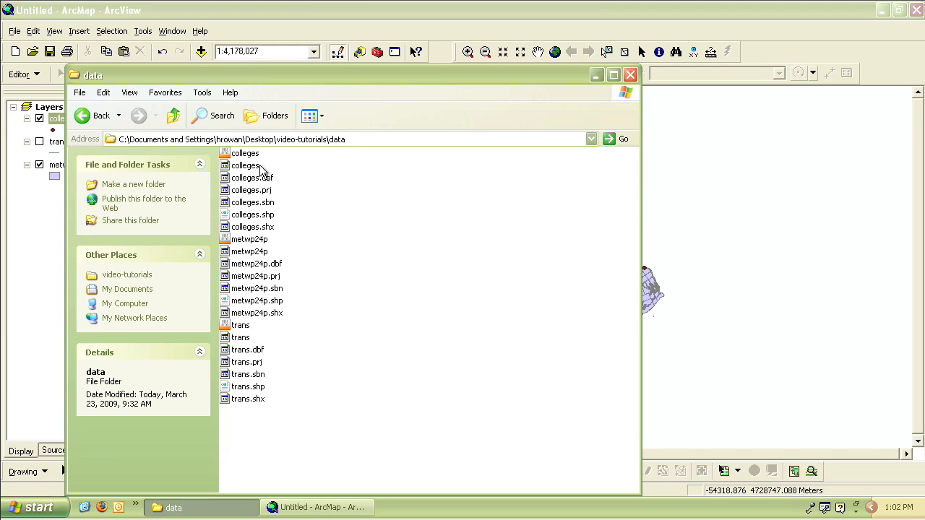
click(253, 166)
click(254, 179)
click(254, 191)
click(255, 203)
click(254, 216)
click(253, 227)
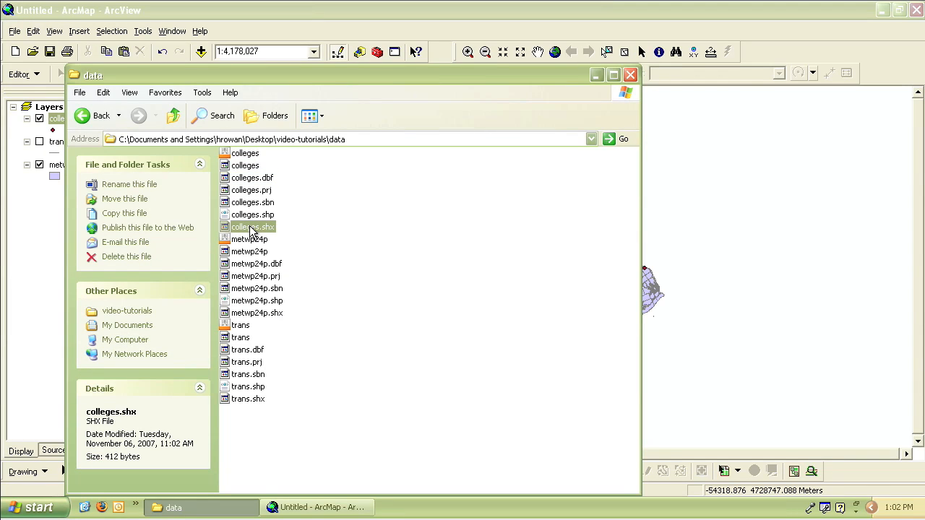
- Examine the colleges.dbf, colleges.prj and colleges.shp files in turn, checking each file's type and details
click(265, 179)
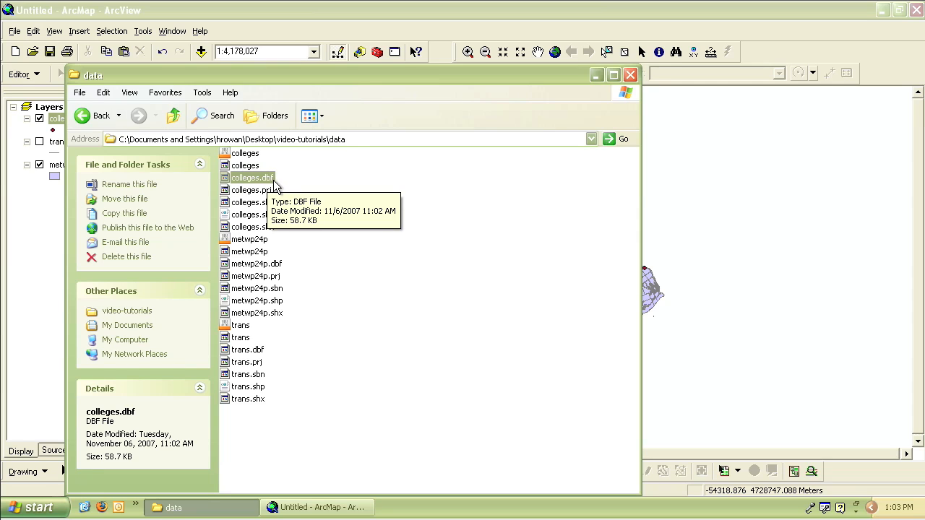
click(271, 190)
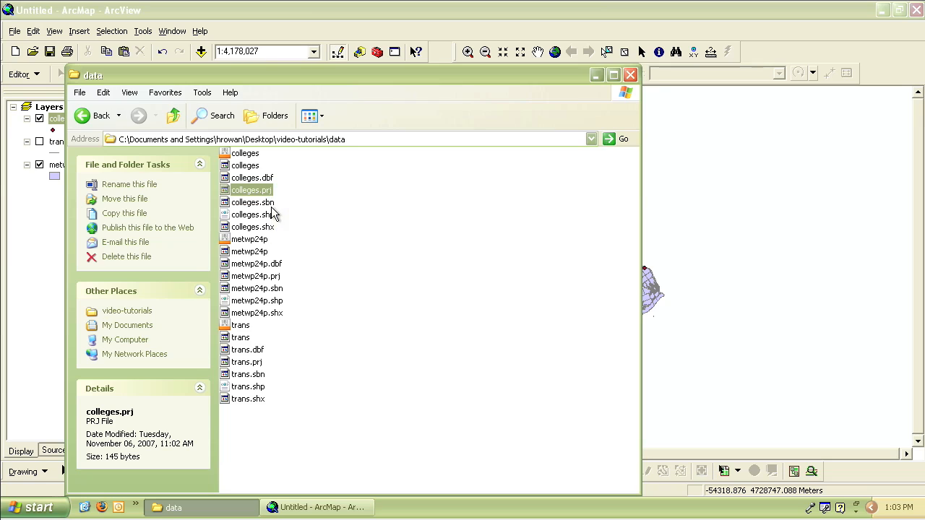
click(273, 216)
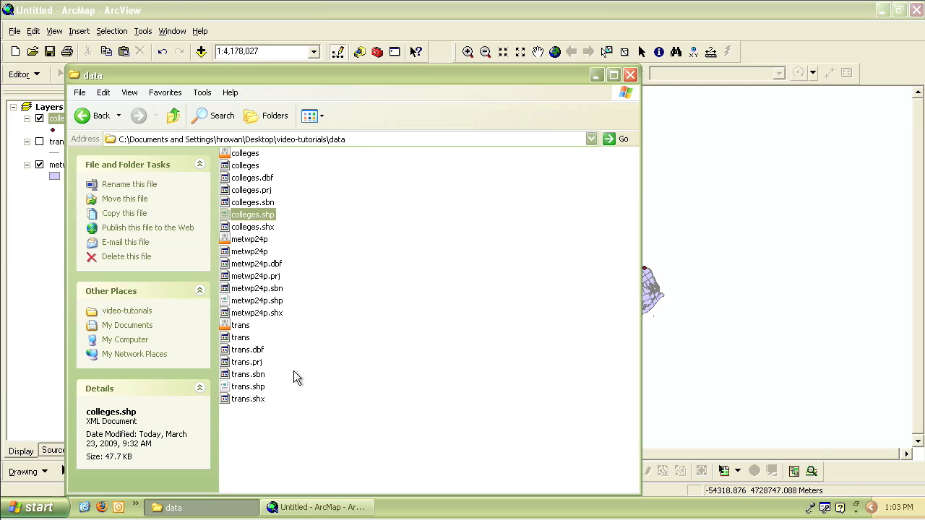
- Switch back to ArcMap and save the map document as MyFirstMap in the video-tutorials folder, overwriting the existing file
click(304, 507)
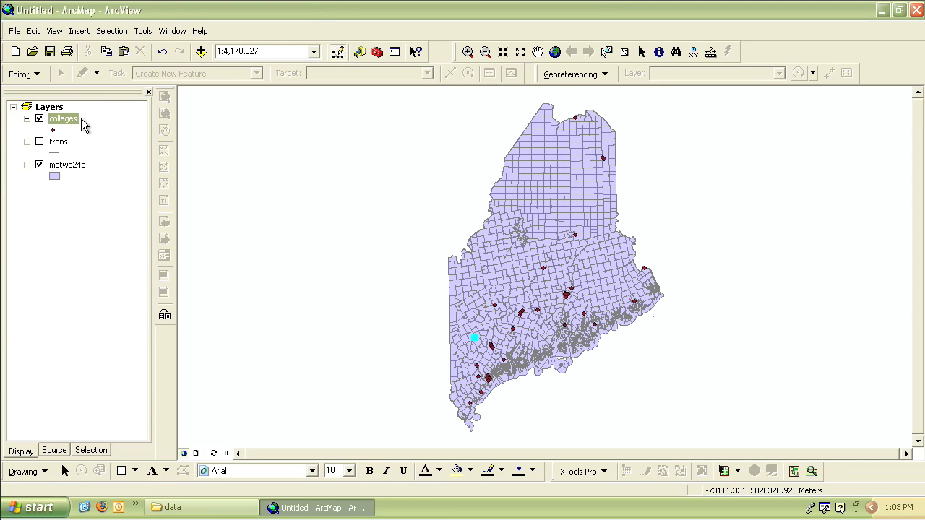
click(19, 32)
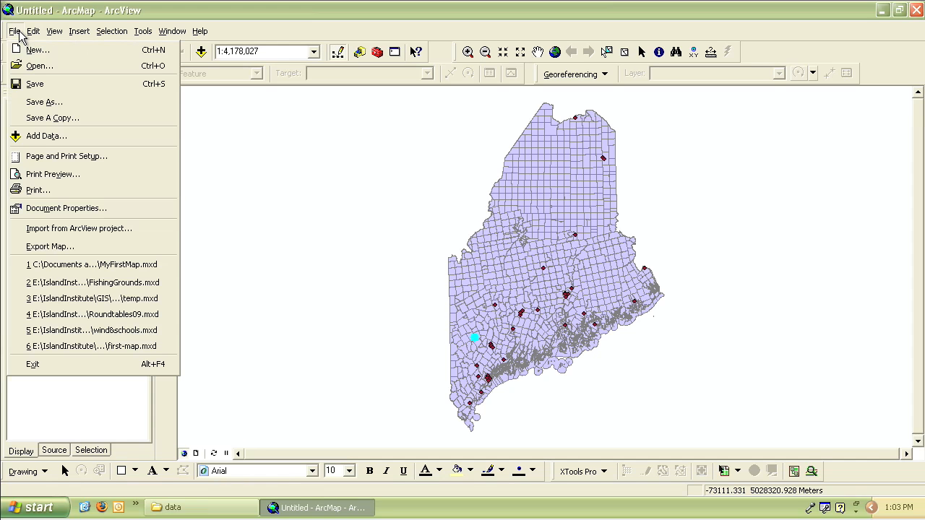
click(57, 106)
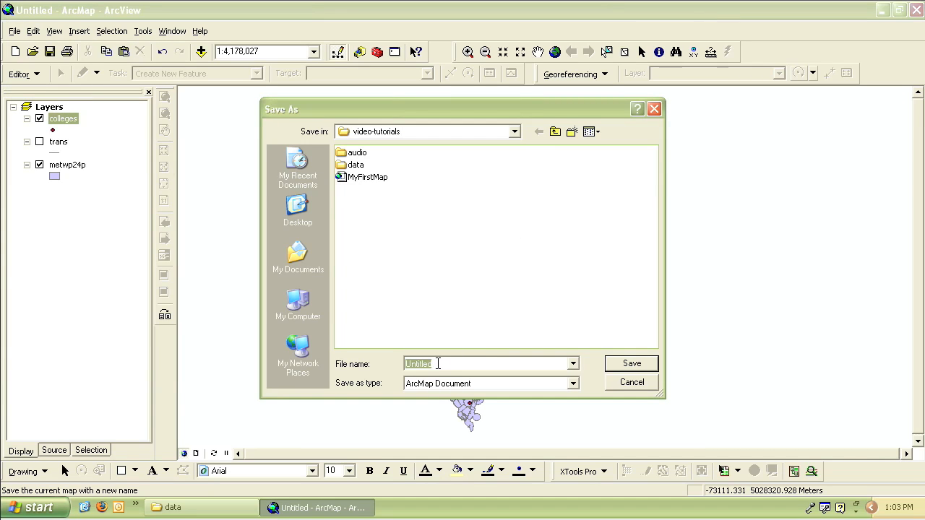
text(M)
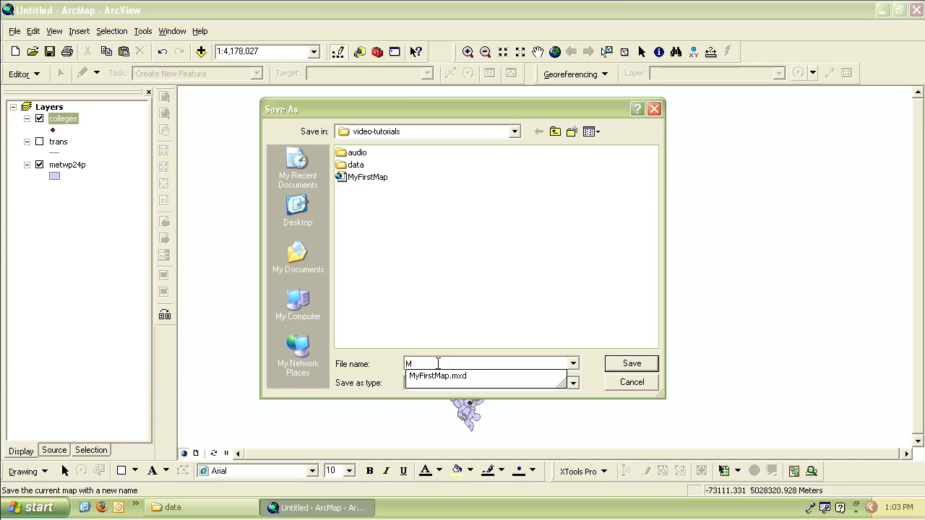
text(yFirstMap)
click(630, 364)
click(453, 279)
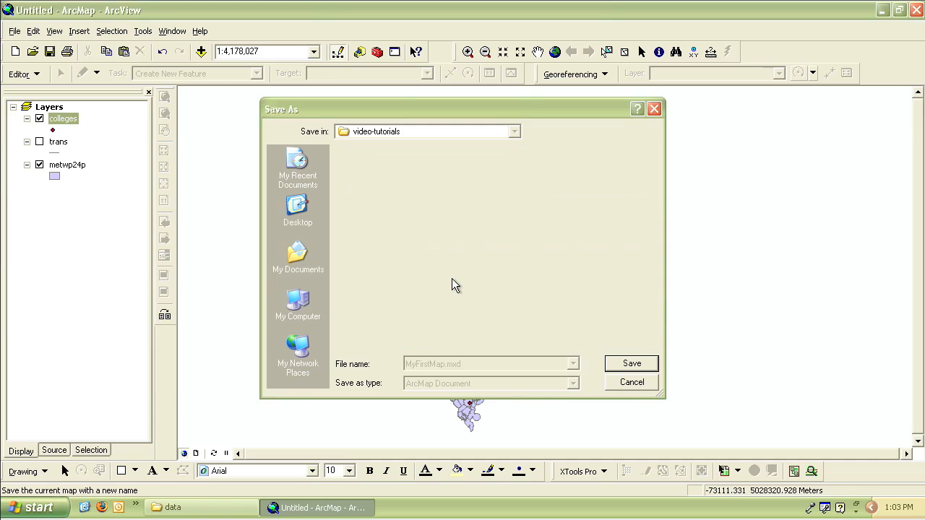